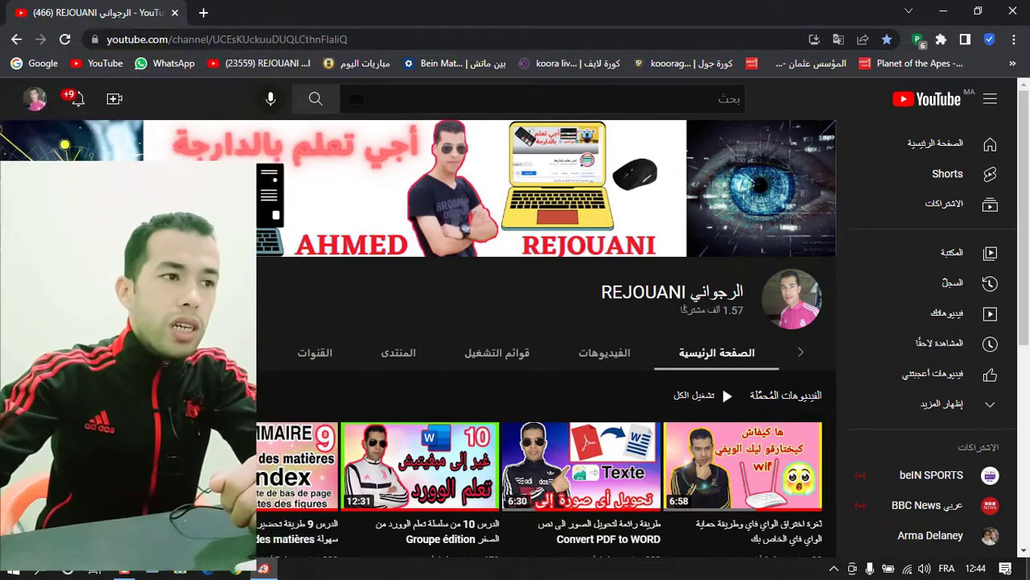
In a new browser tab, load the router login page at 192.168.1.1
click(206, 13)
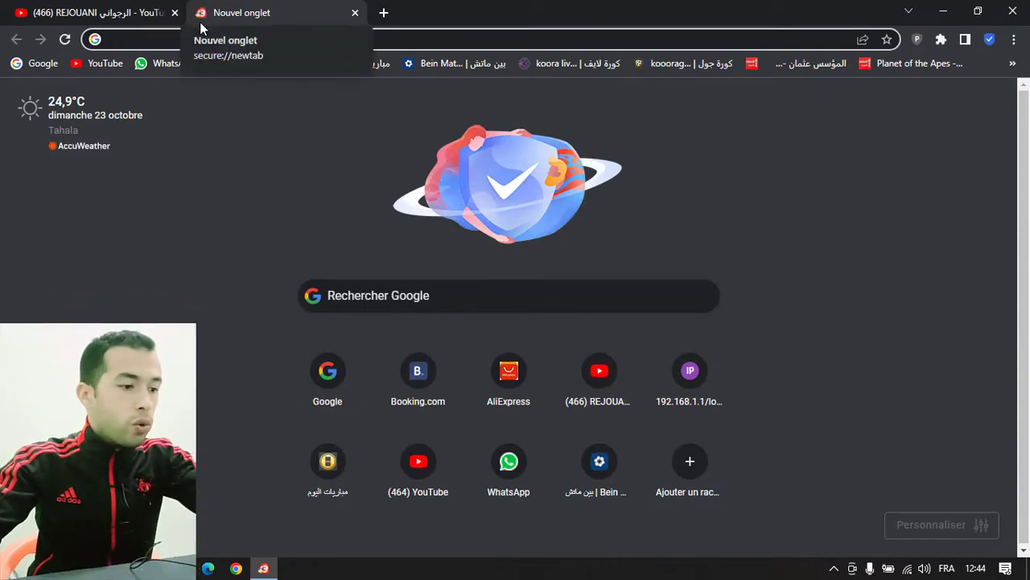
text(&ç)
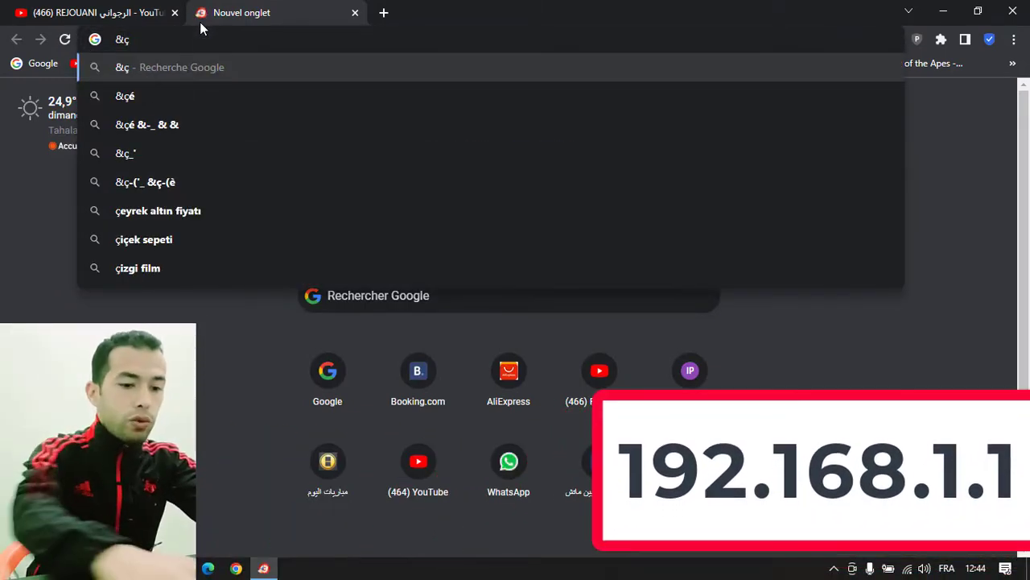
key(BackSpace)
key(BackSpace)
text(192.168.1.1)
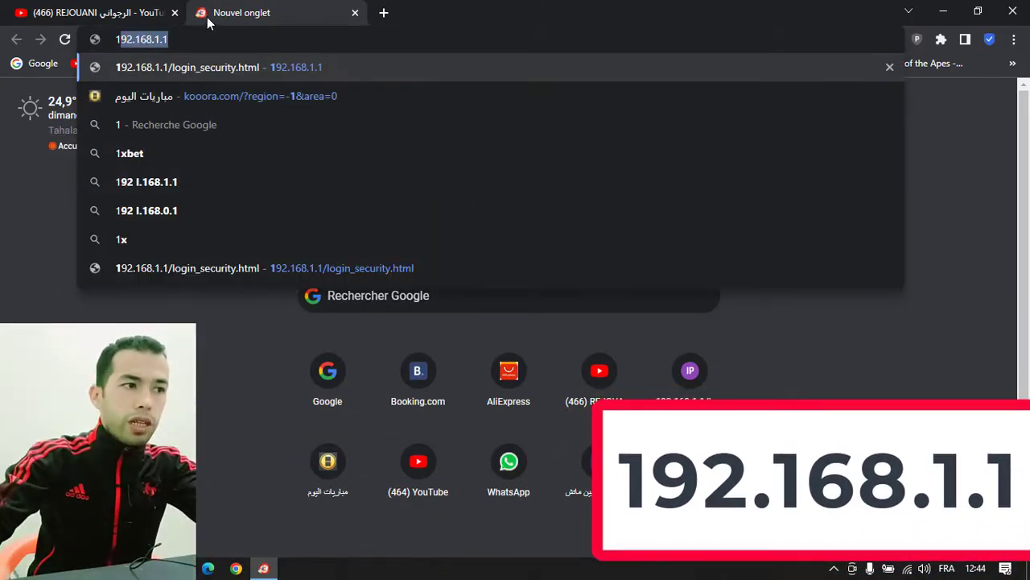
click(137, 41)
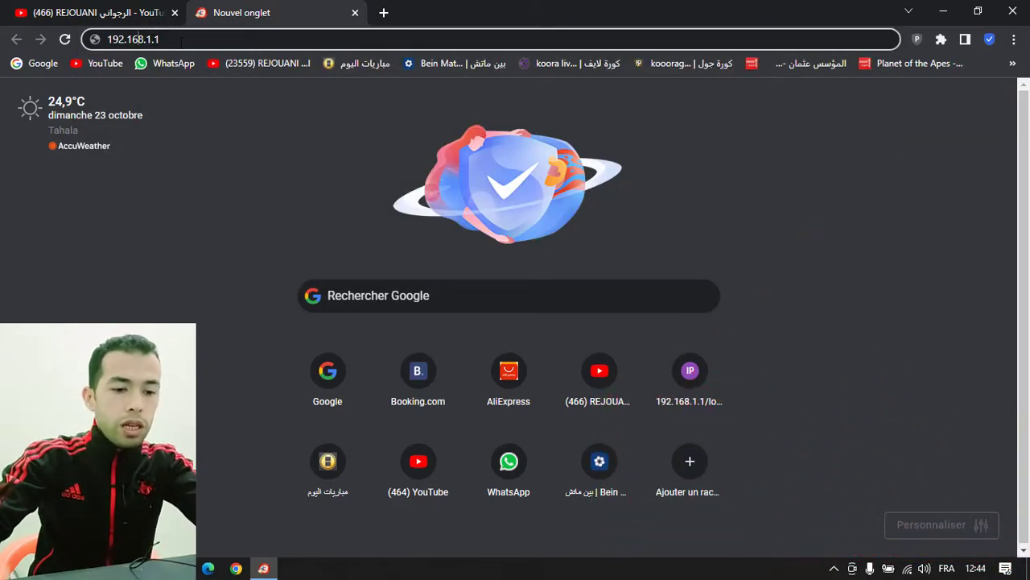
key(Return)
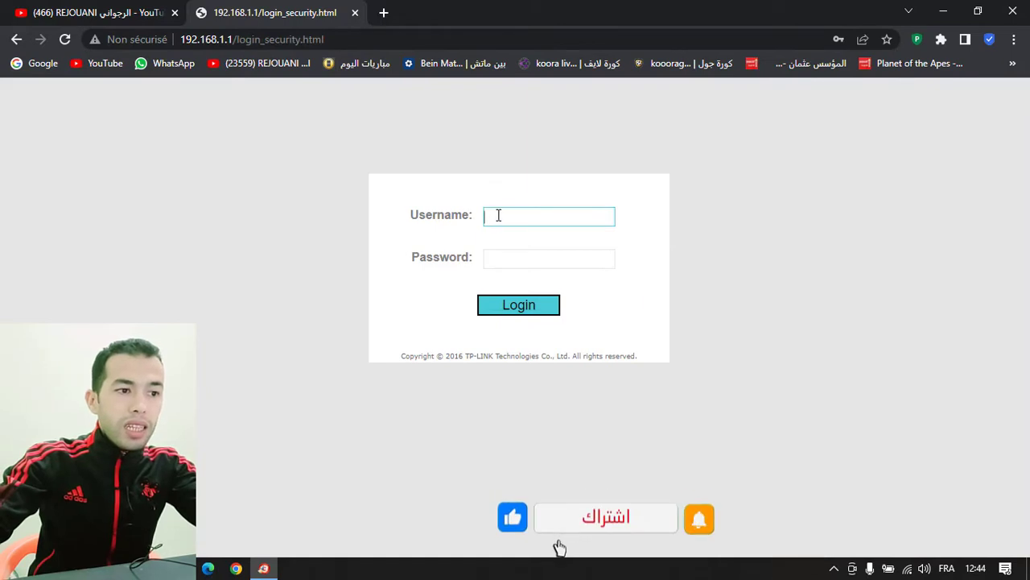
Log in as admin with the router password, replacing the autofilled one
click(499, 215)
click(525, 260)
click(523, 260)
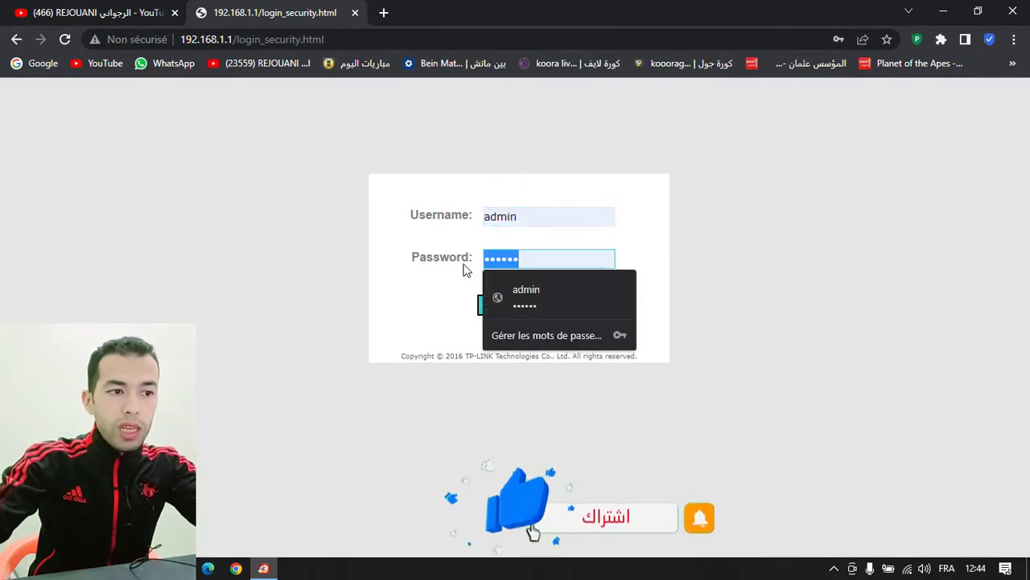
key(BackSpace)
key(BackSpace)
key(BackSpace)
key(BackSpace)
key(BackSpace)
key(BackSpace)
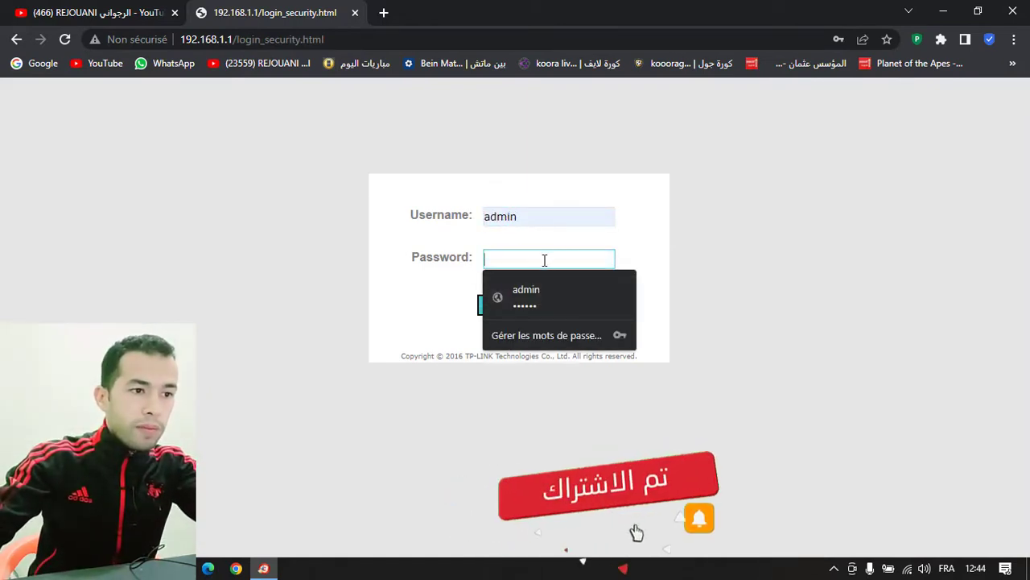
text(admin)
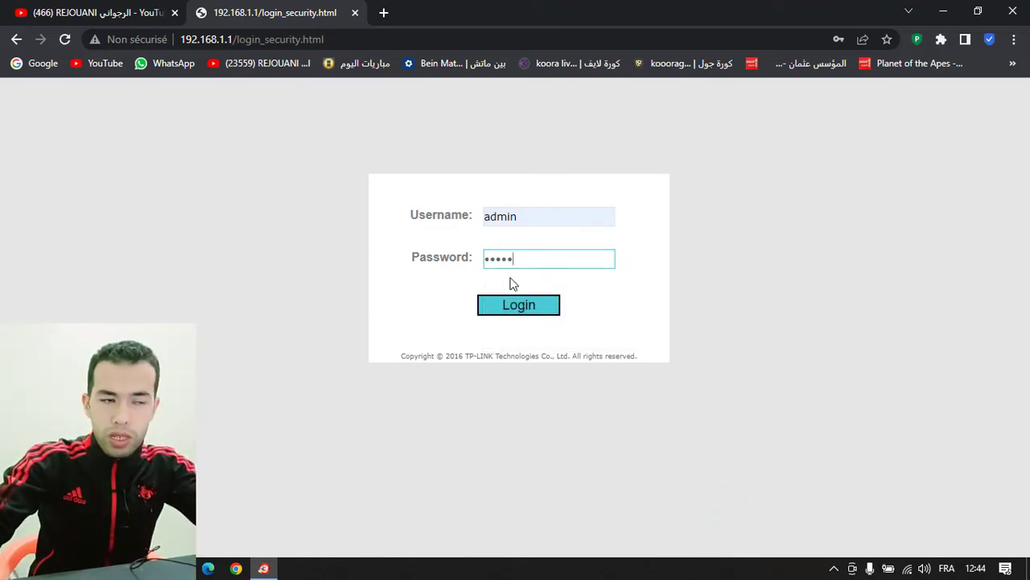
click(507, 310)
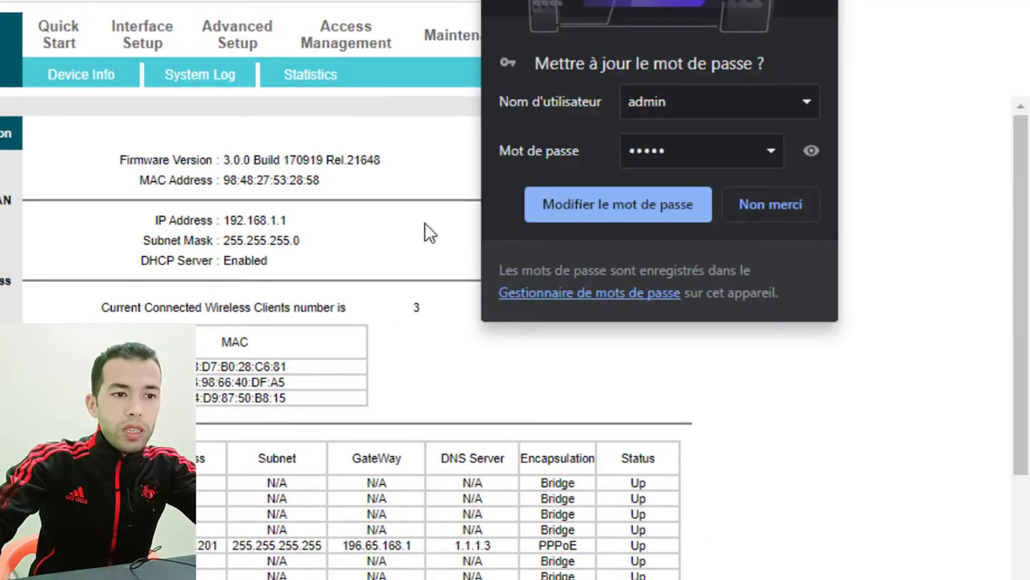
click(753, 204)
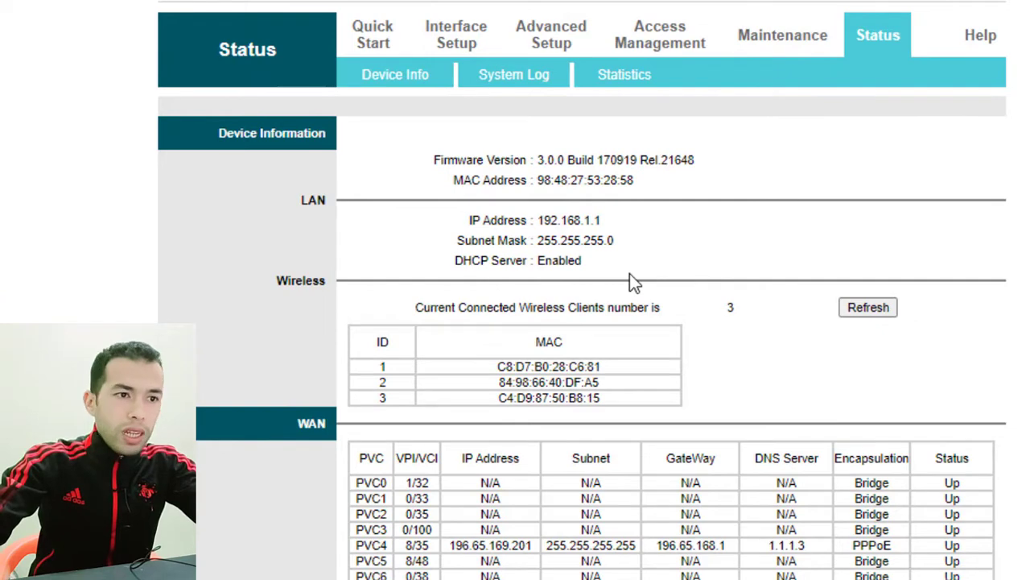
key(F5)
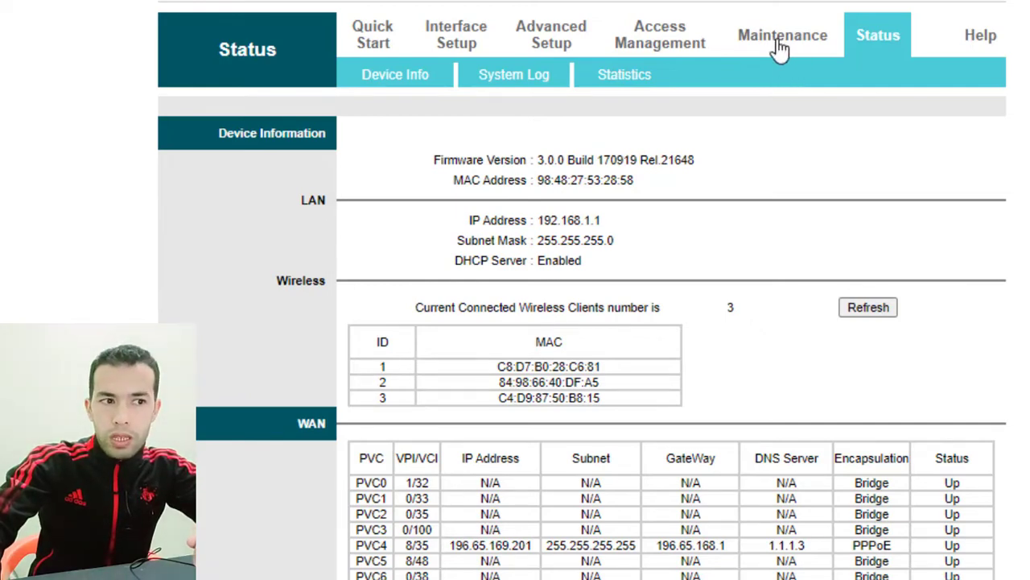
In Maintenance > Administration, enter and confirm the new admin password, then save it
click(779, 50)
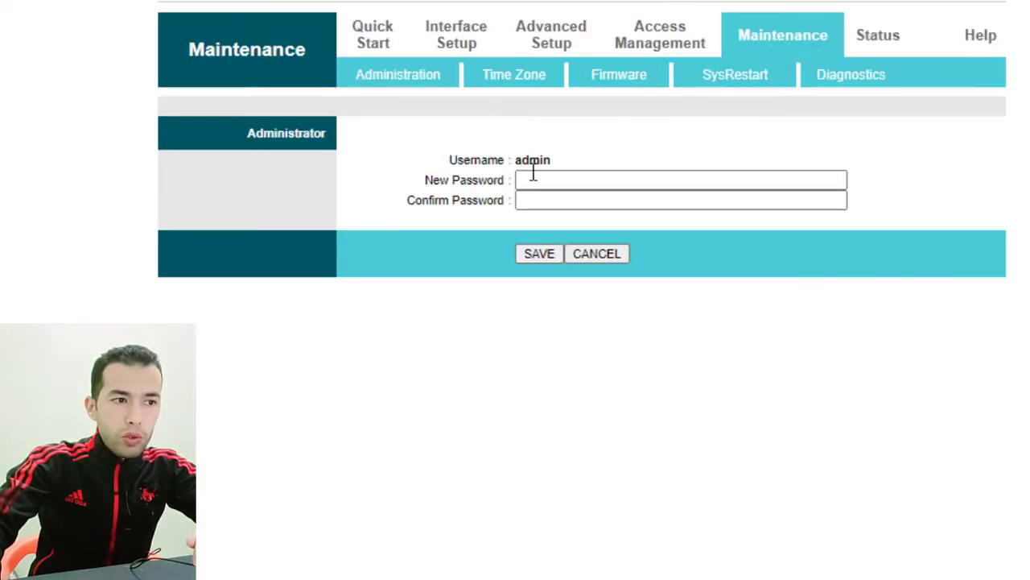
click(421, 216)
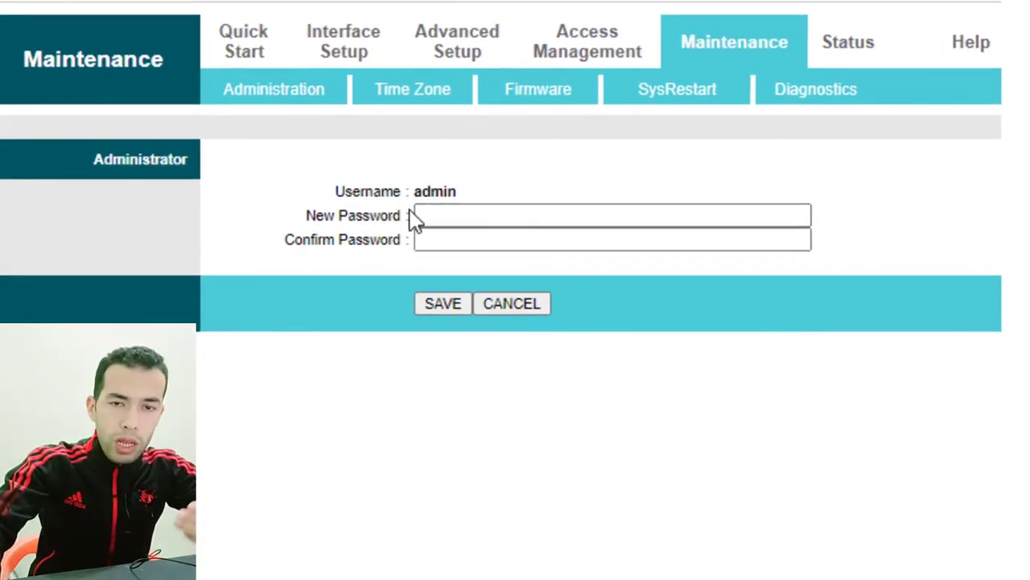
click(449, 214)
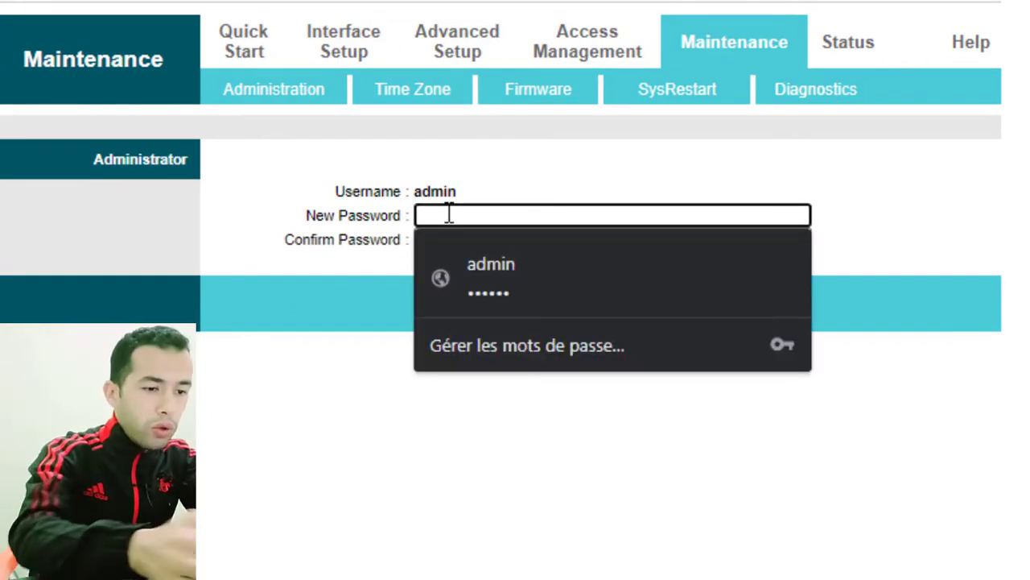
text(a)
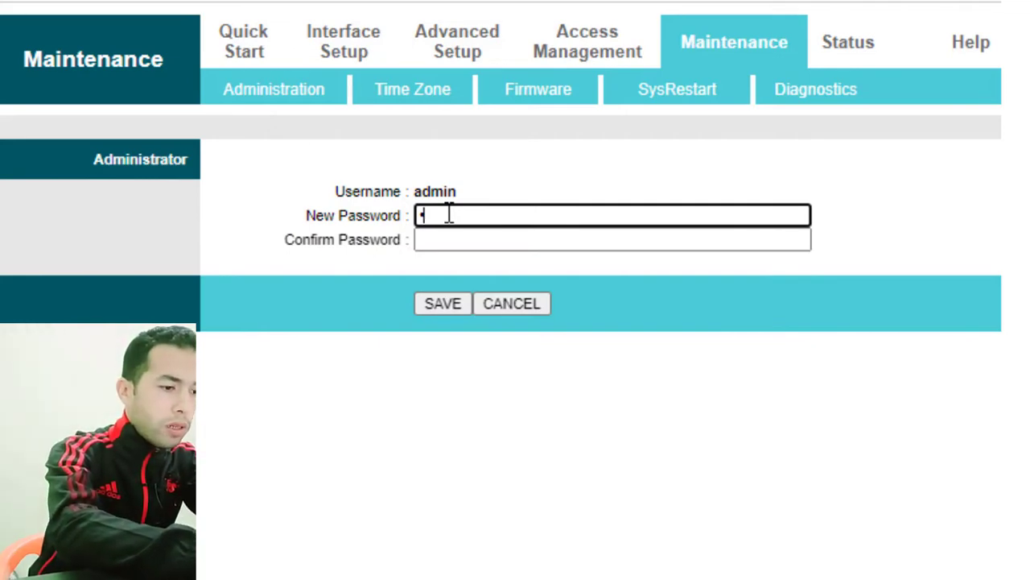
text(aaaaa)
key(Tab)
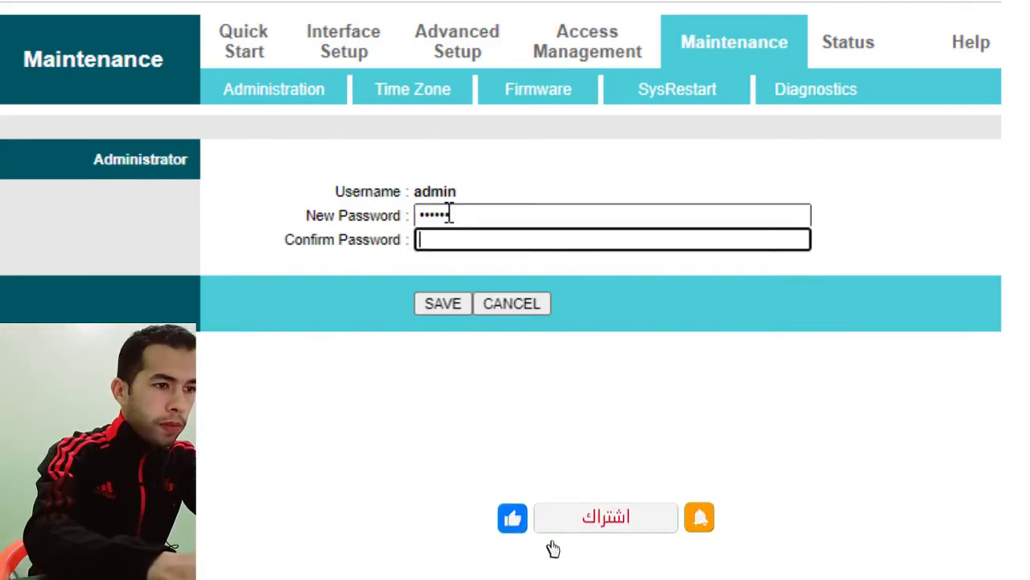
text(aaaa)
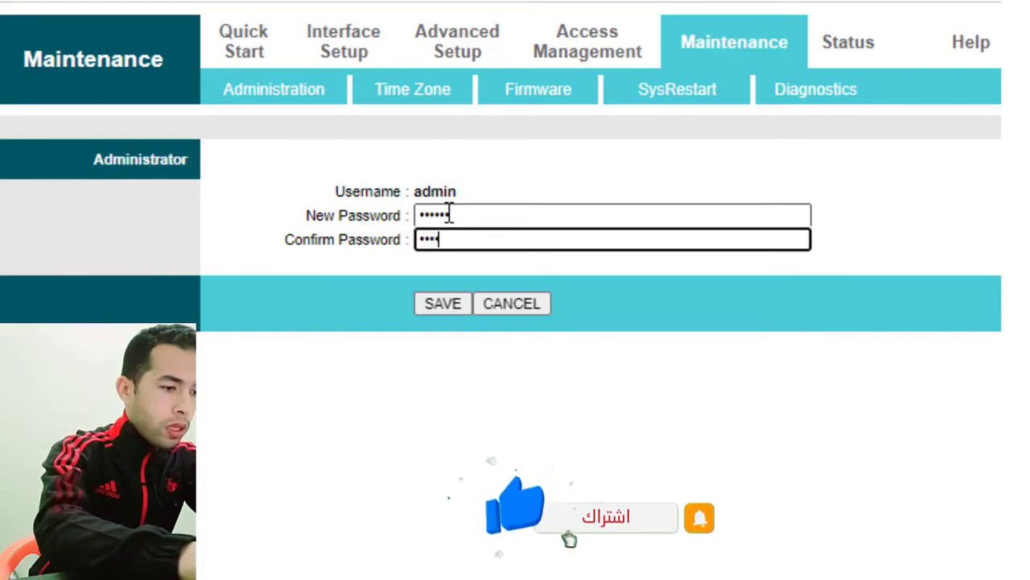
text(aa)
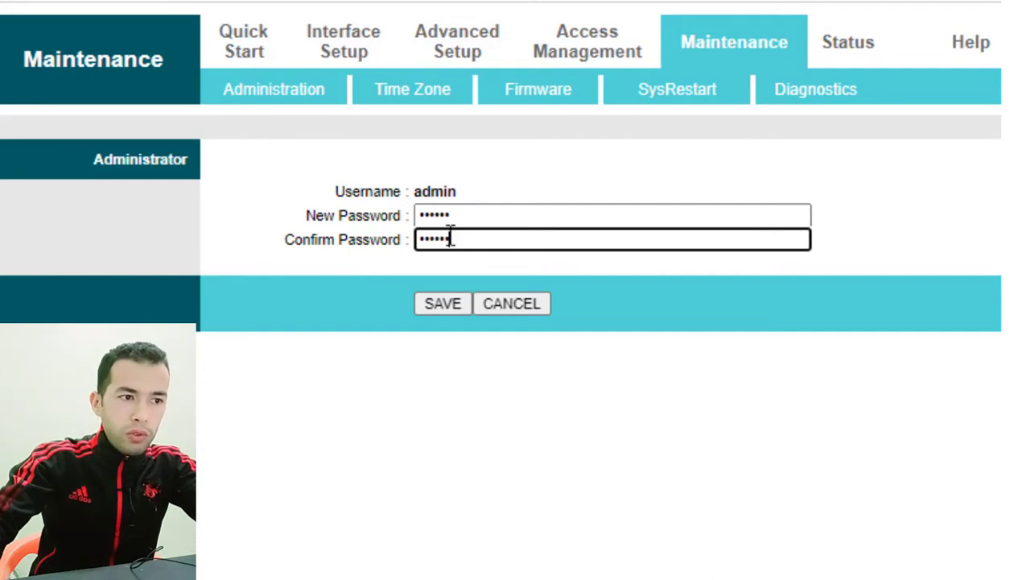
click(441, 309)
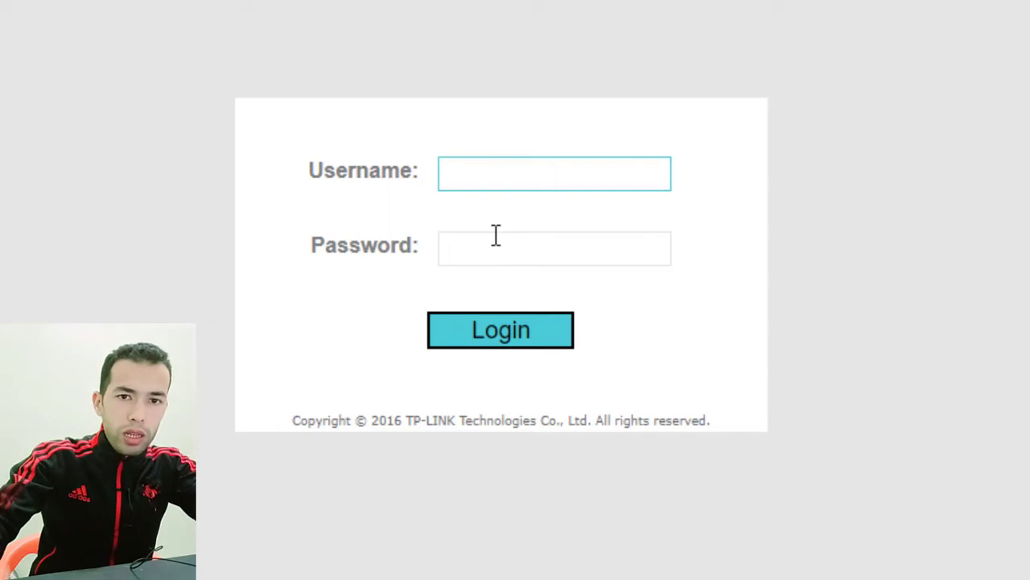
Log in as admin, replacing the saved old password with the new one
click(497, 175)
click(514, 230)
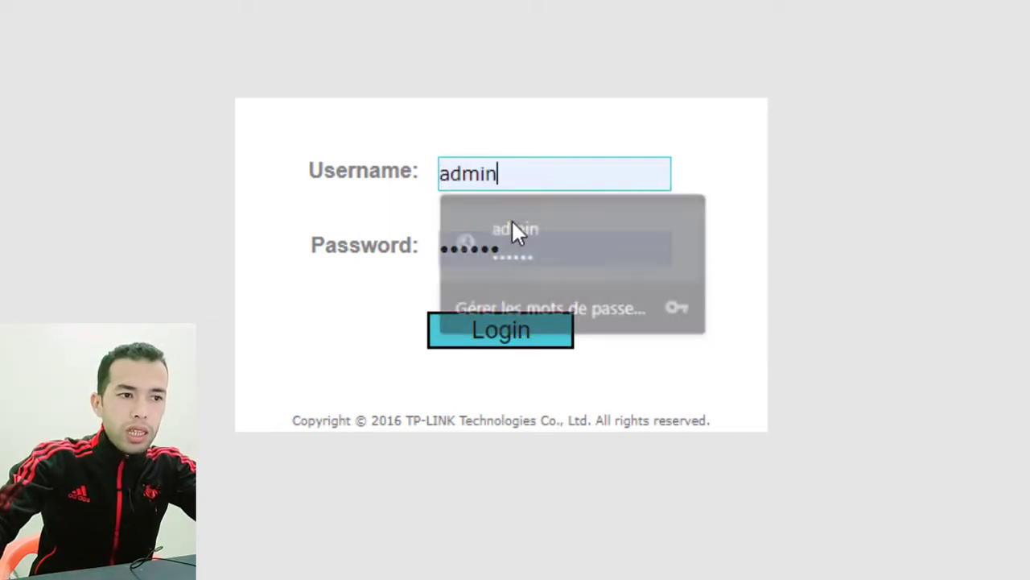
click(501, 237)
key(BackSpace)
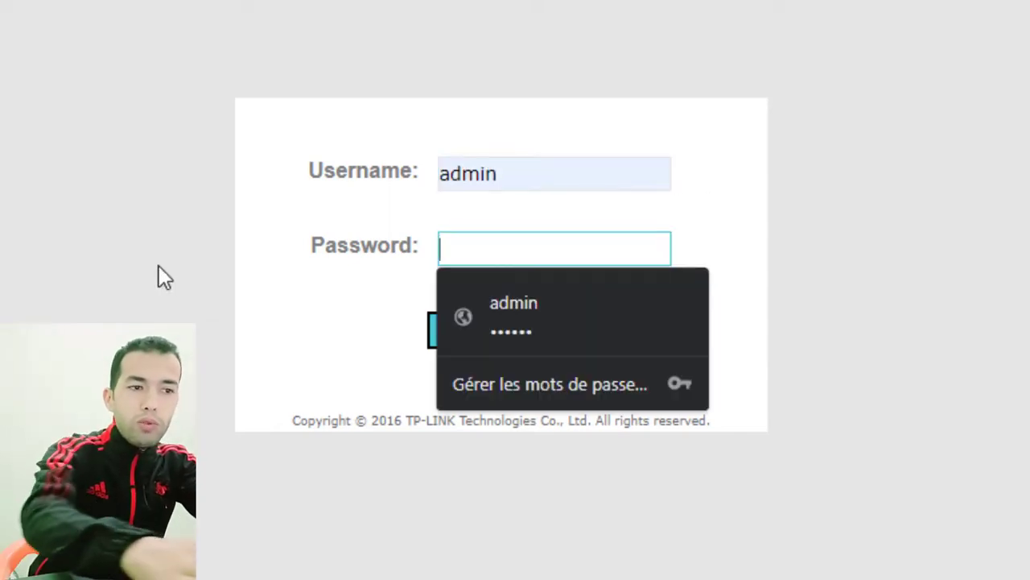
text(******)
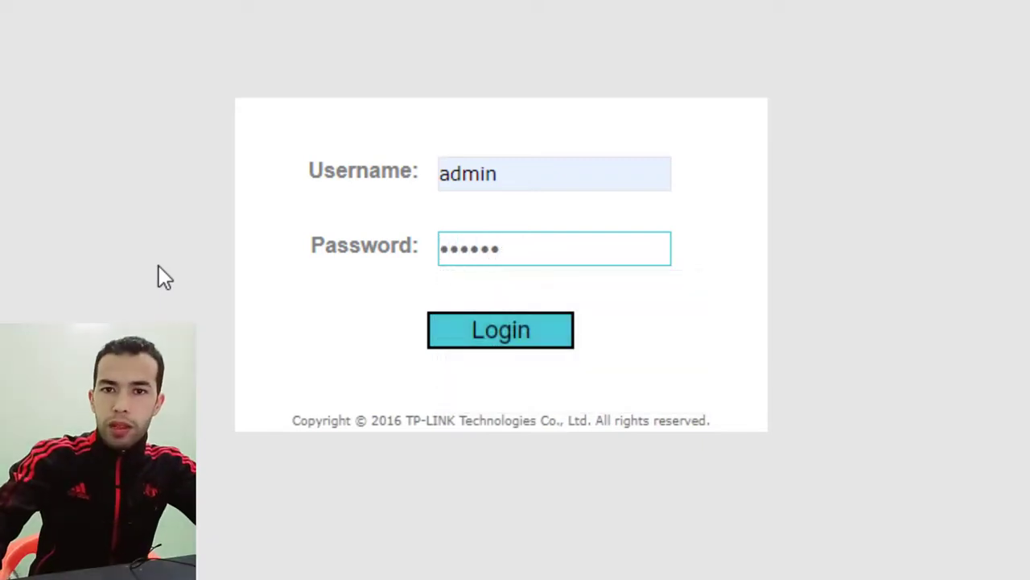
click(459, 336)
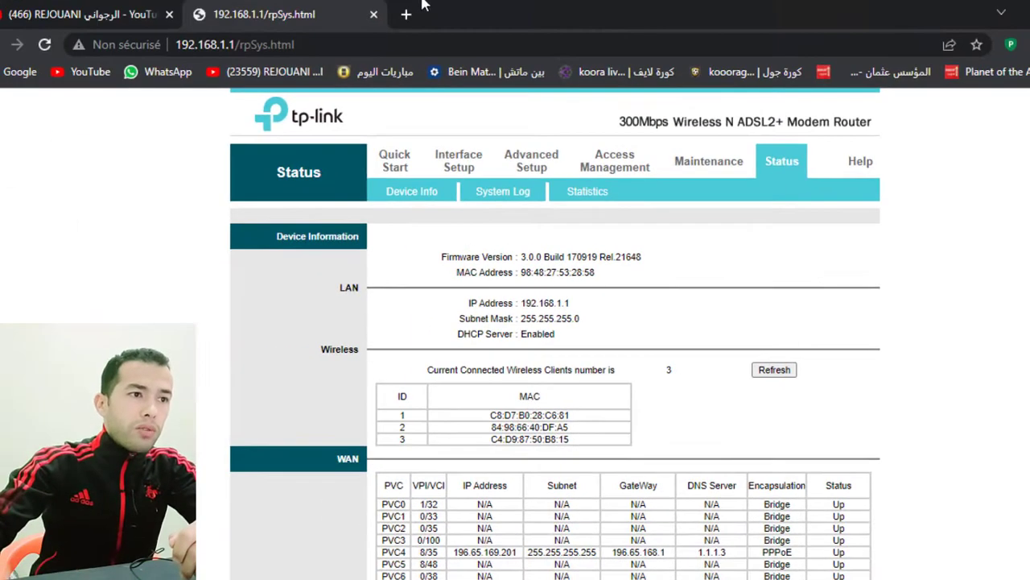
In a new Edge tab, load the router login page at 192.168.1.1
click(405, 14)
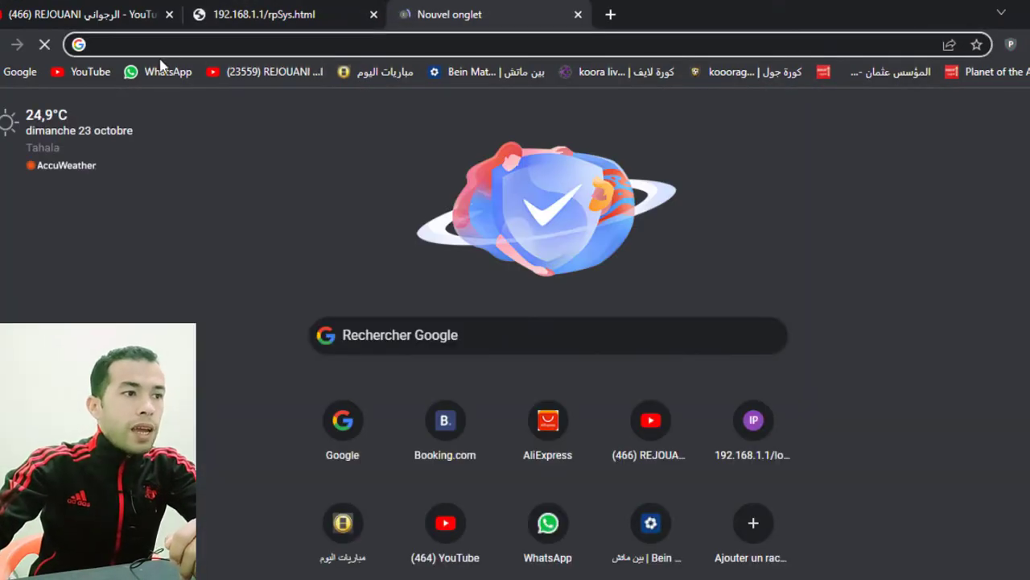
text(19)
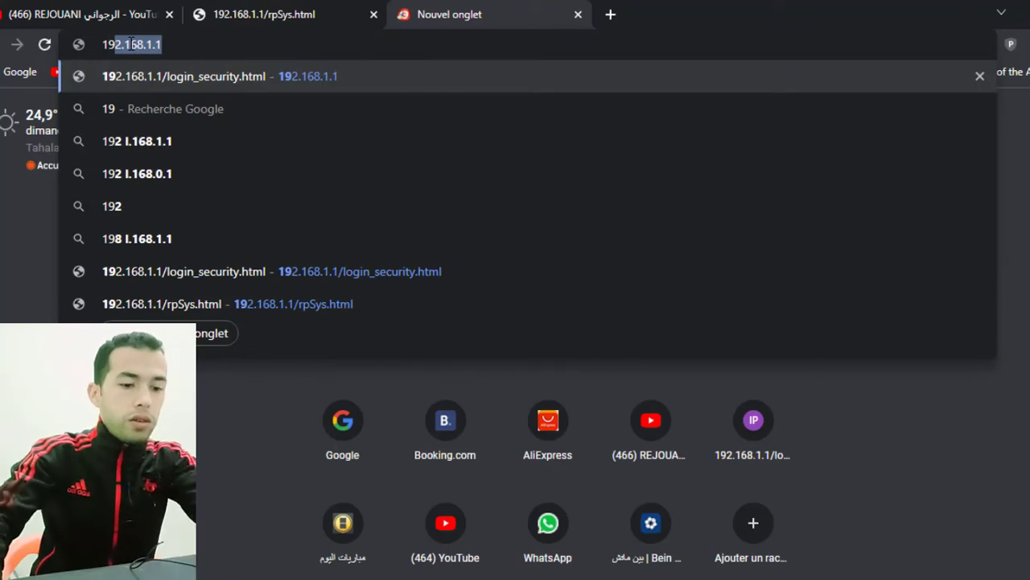
key(Return)
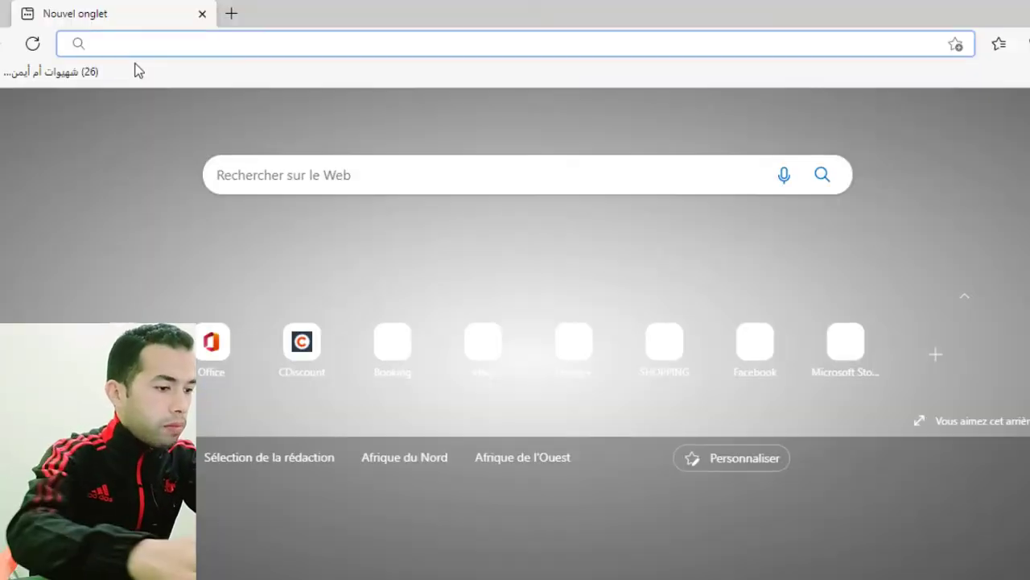
text(192.)
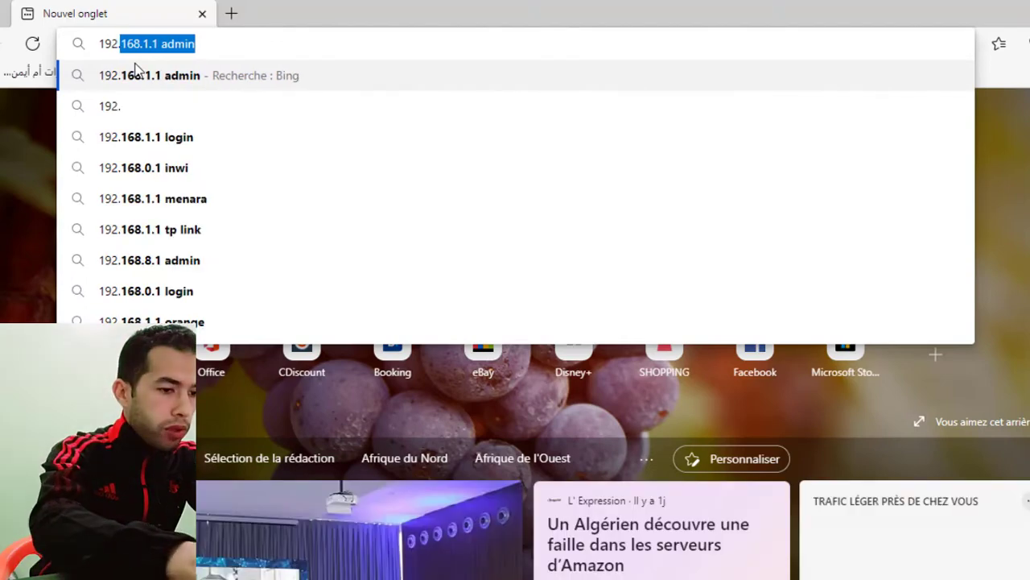
text(168.1)
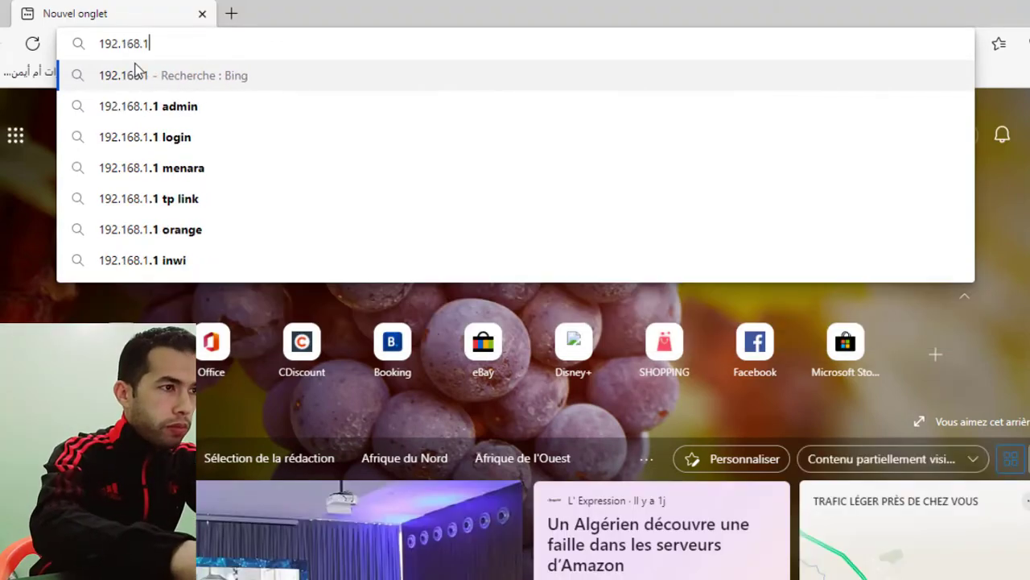
text(.1)
key(Return)
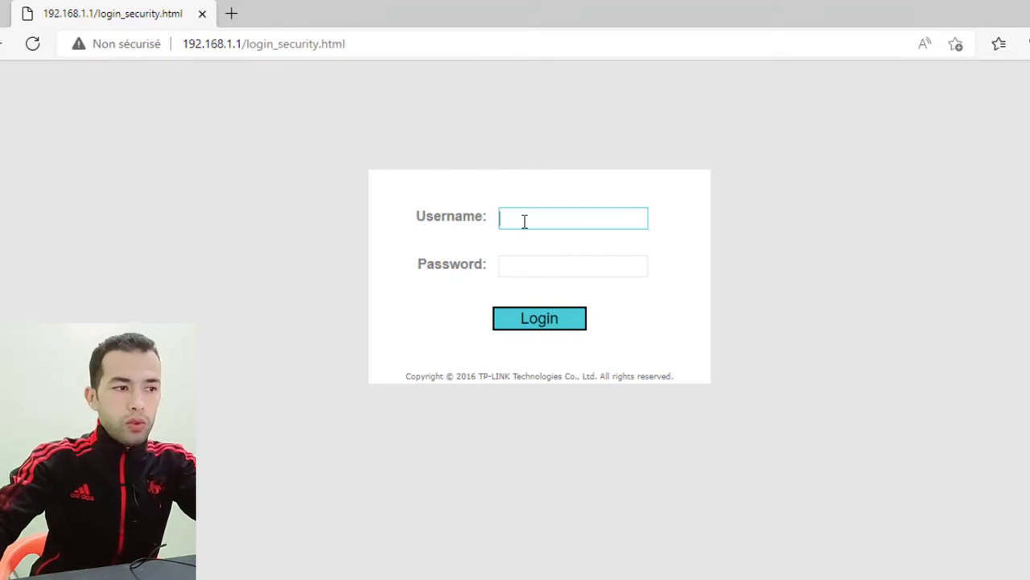
Attempt to log in as admin with the old password
text(admin)
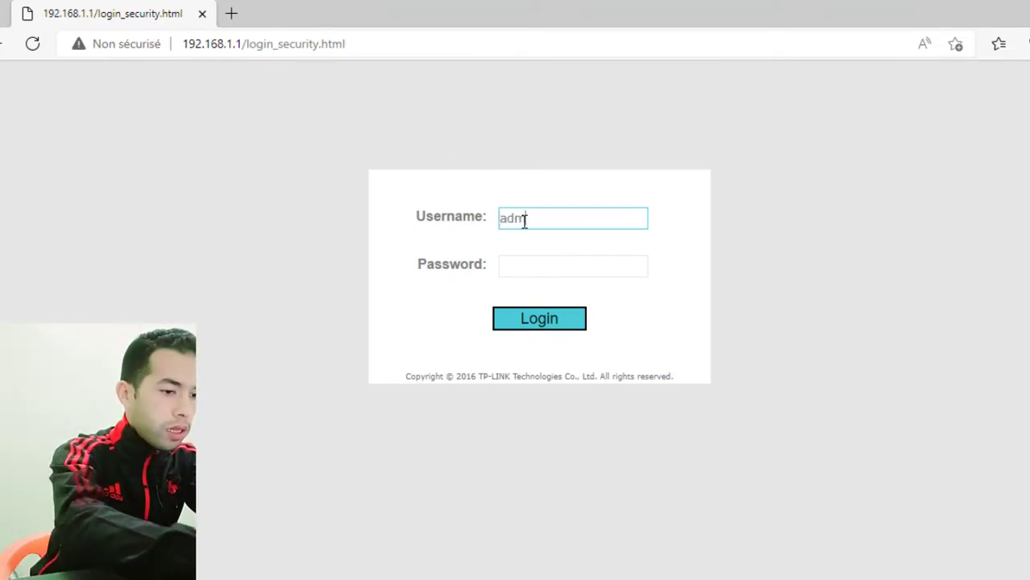
click(540, 266)
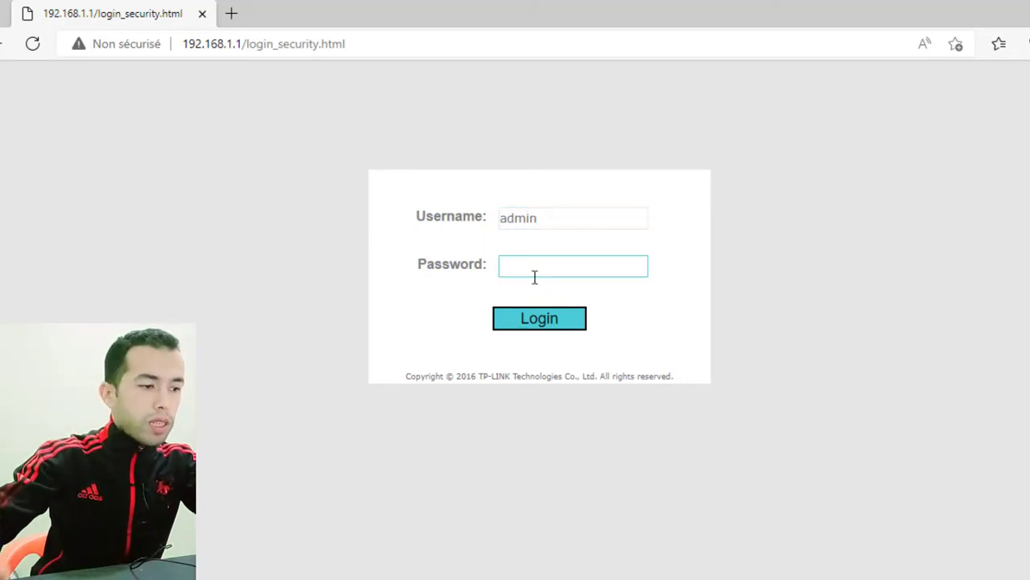
text(admin)
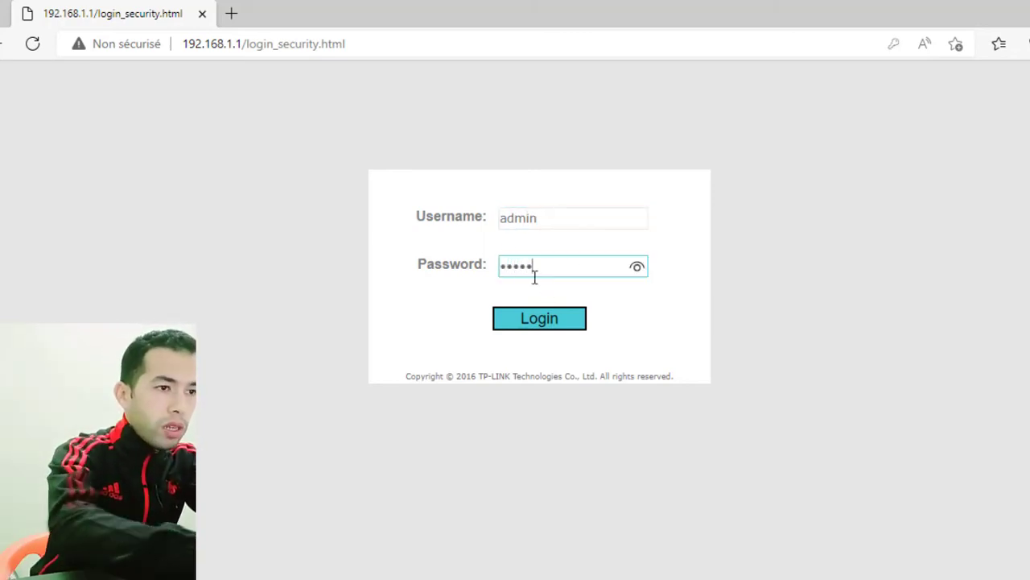
key(Return)
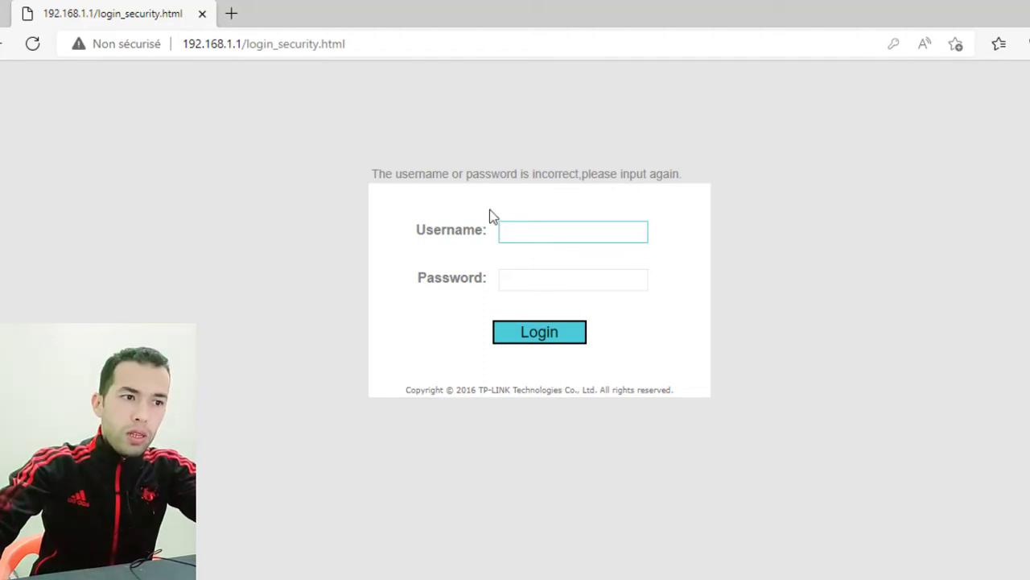
Log in as admin with the newly set password
text(admin)
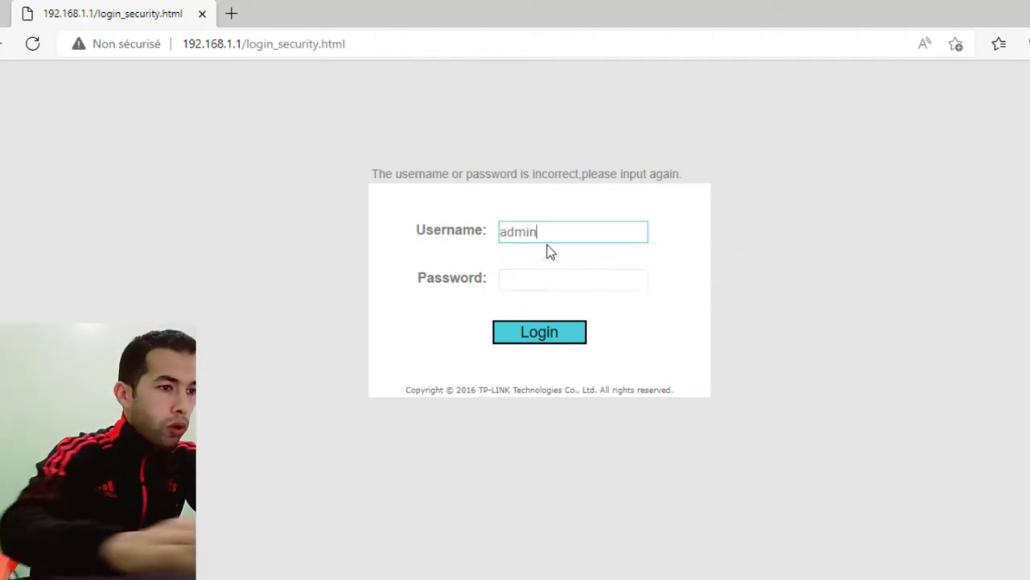
key(Tab)
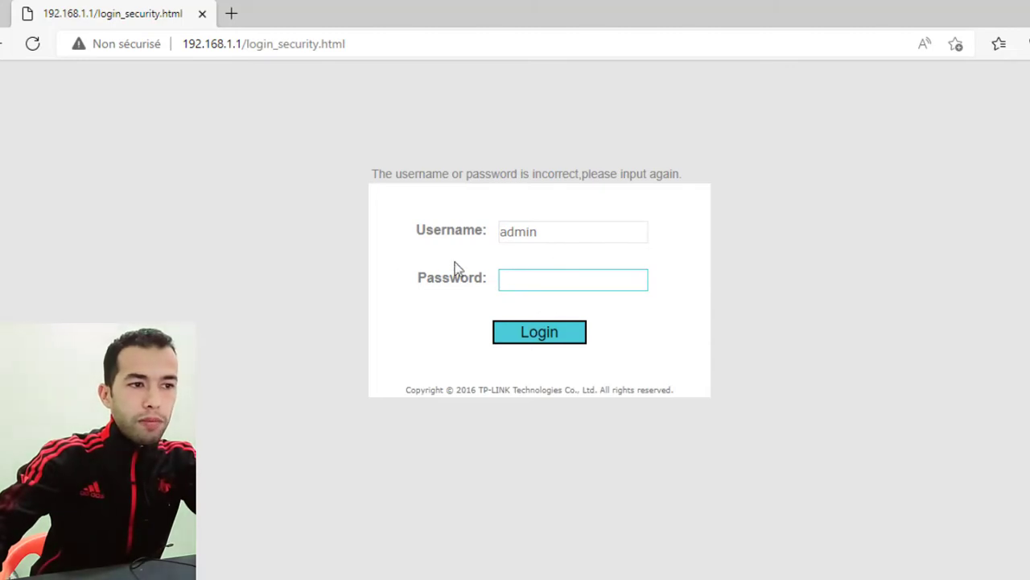
text(a)
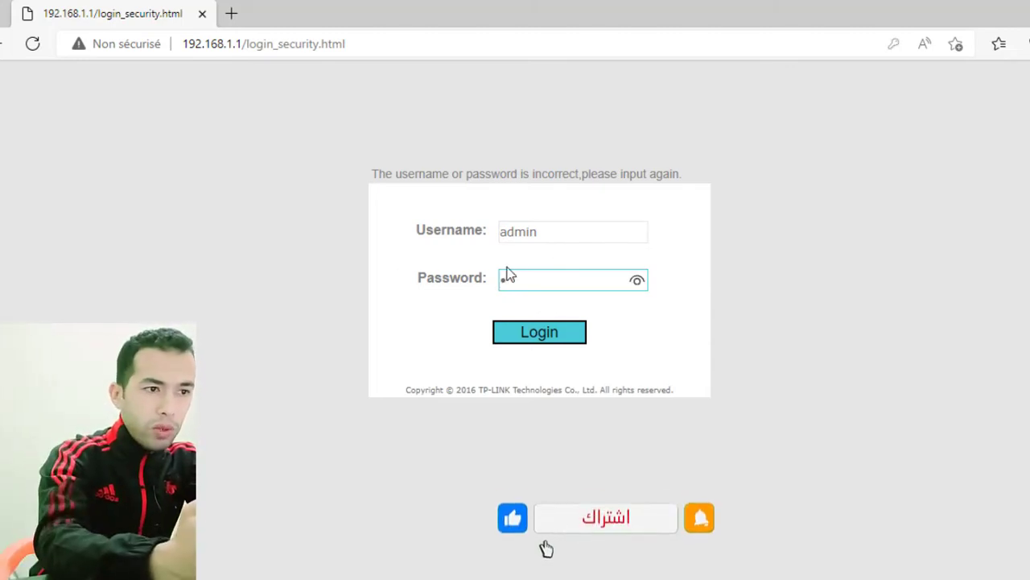
text(dmin)
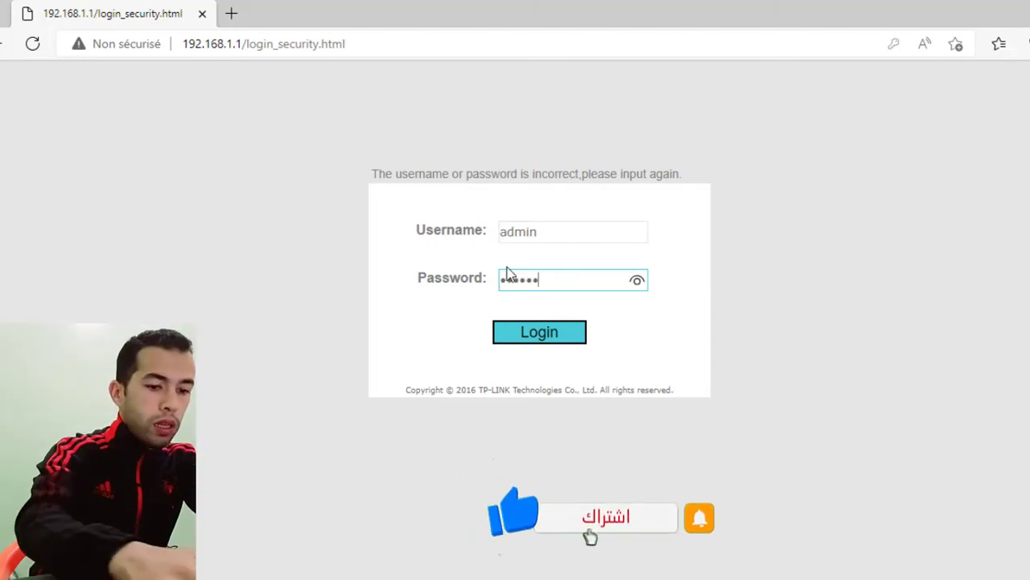
key(Return)
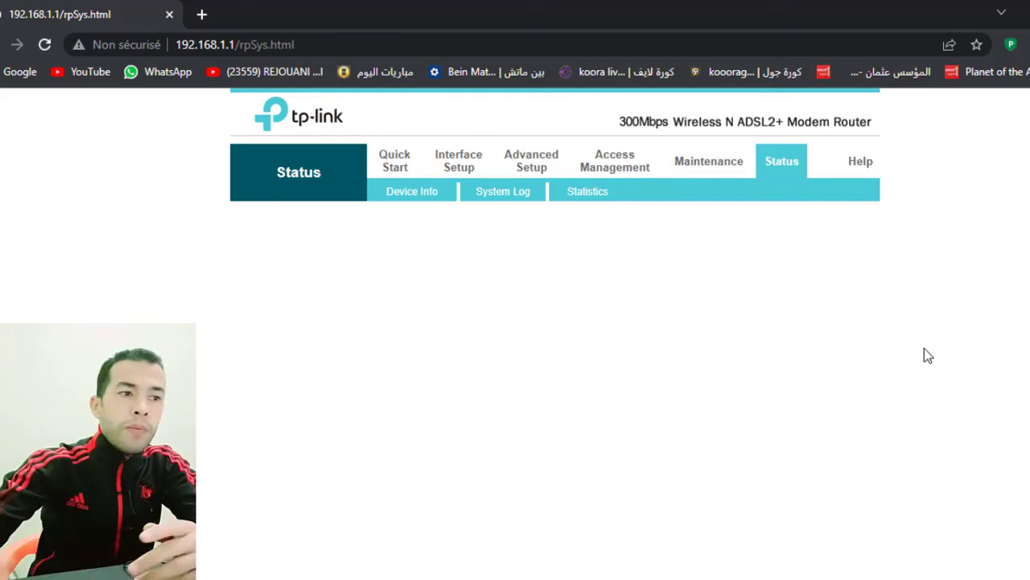
Open Interface Setup > LAN and inspect the Primary DNS 1.1.1.3 and Secondary DNS 1.0.0.3
click(465, 160)
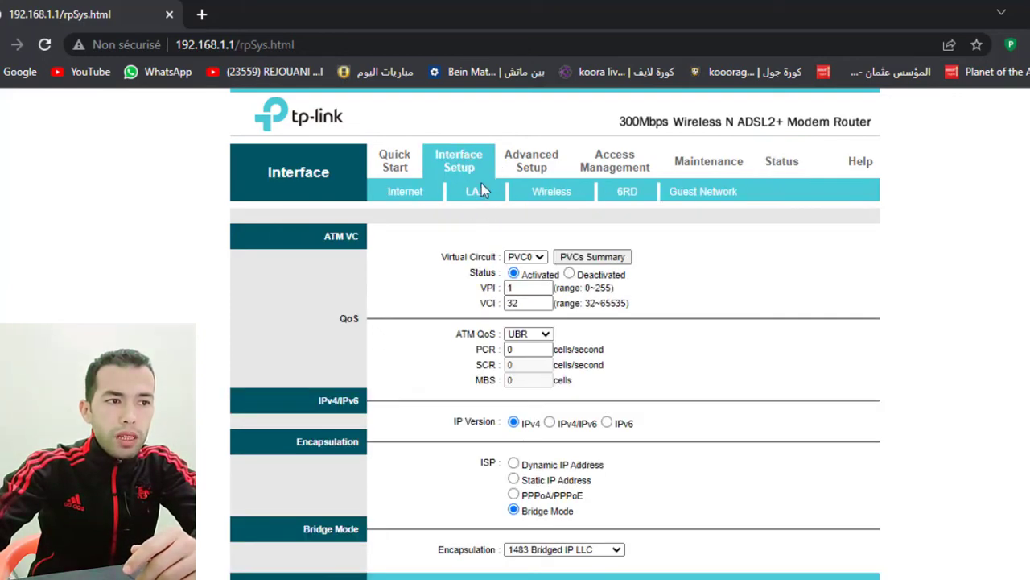
click(476, 194)
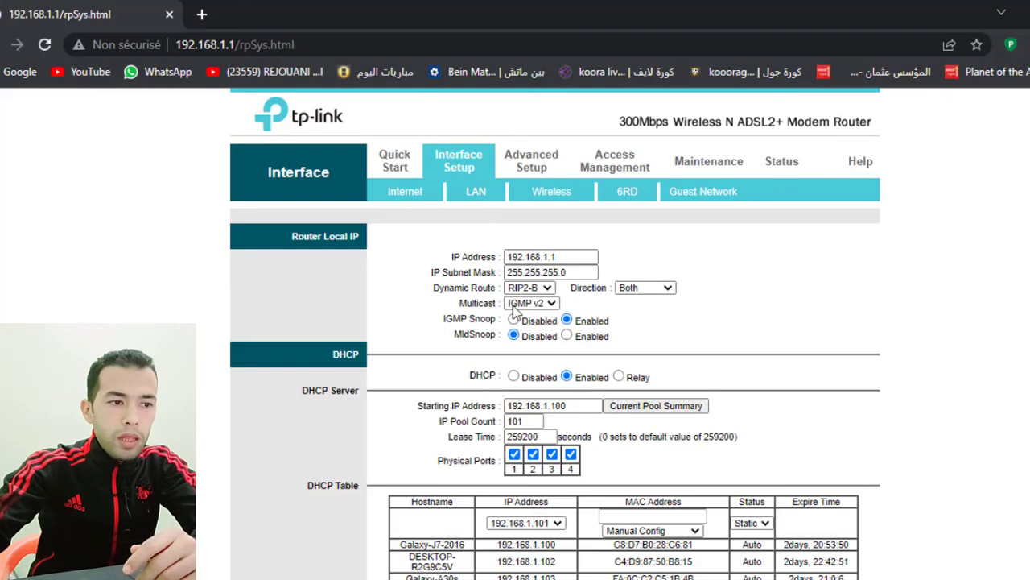
scroll(561, 362, down, 2)
click(536, 475)
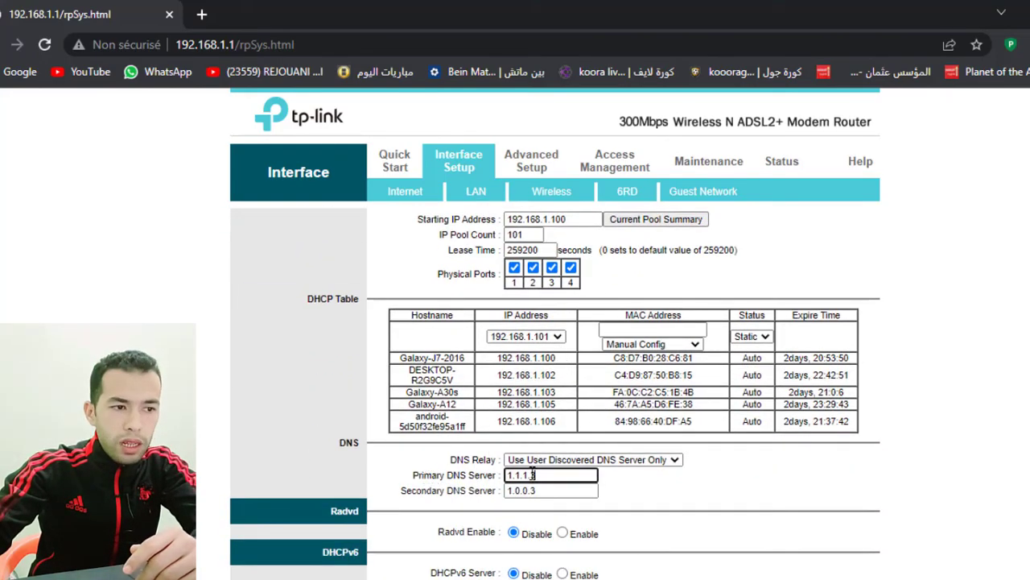
drag(548, 475, 468, 478)
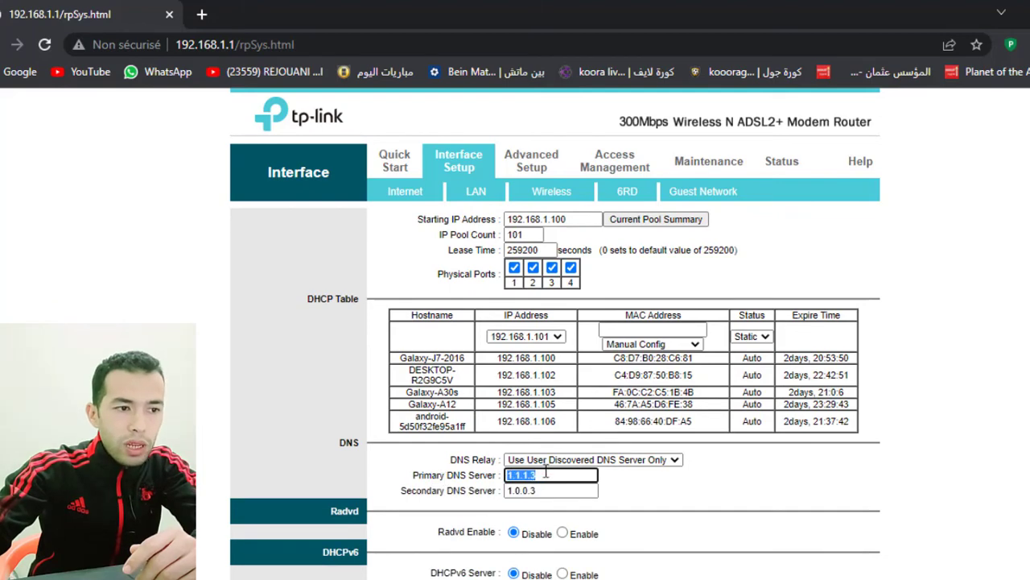
click(512, 476)
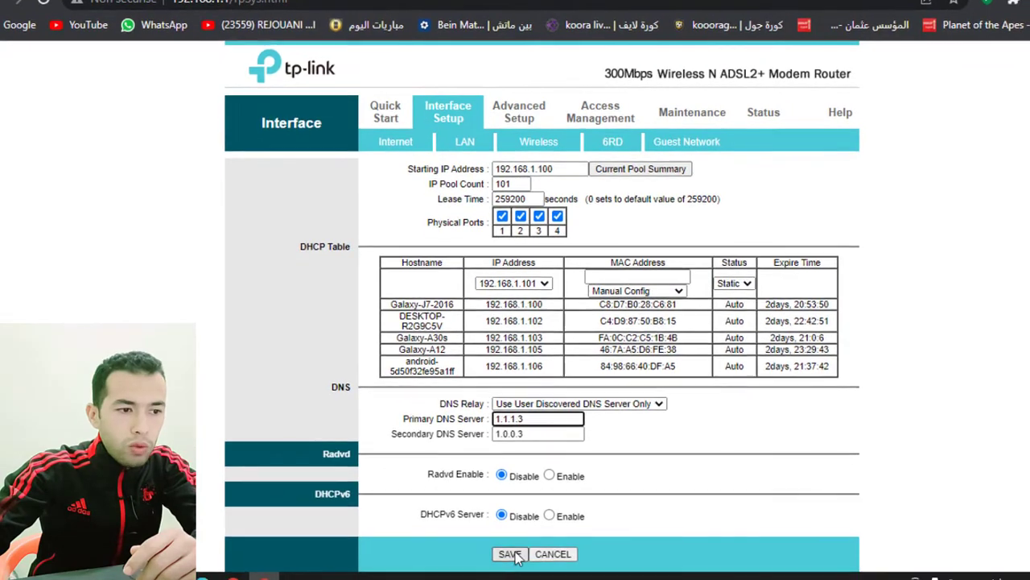
Save the LAN page keeping DNS servers 1.1.1.3 and 1.0.0.3
click(512, 556)
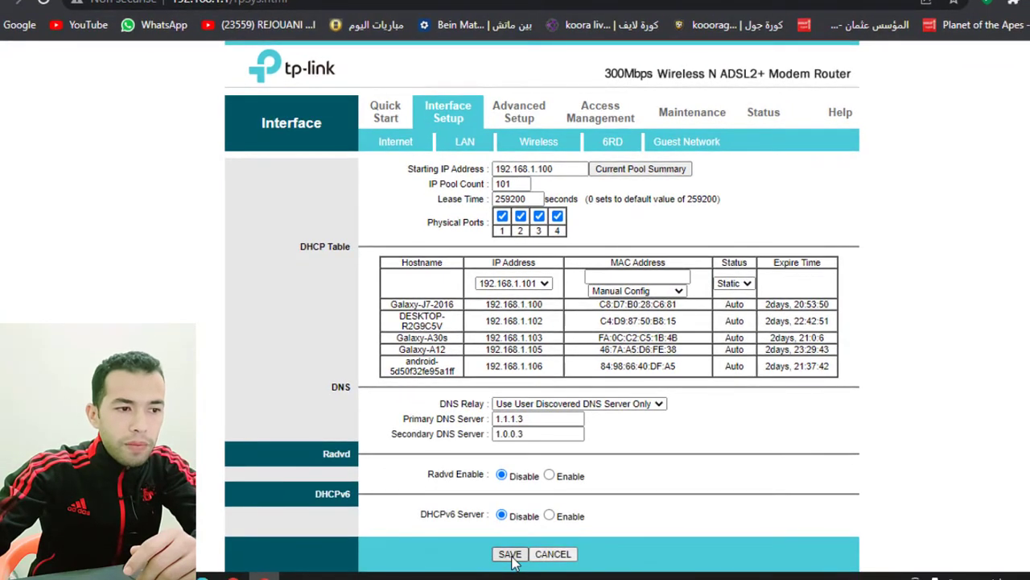
scroll(576, 385, down, 3)
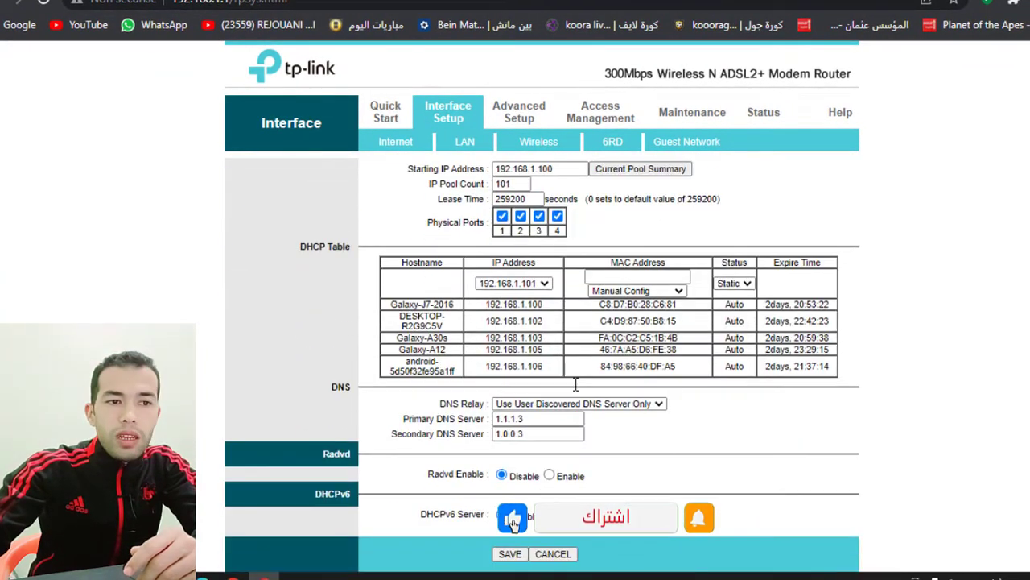
scroll(576, 385, up, 2)
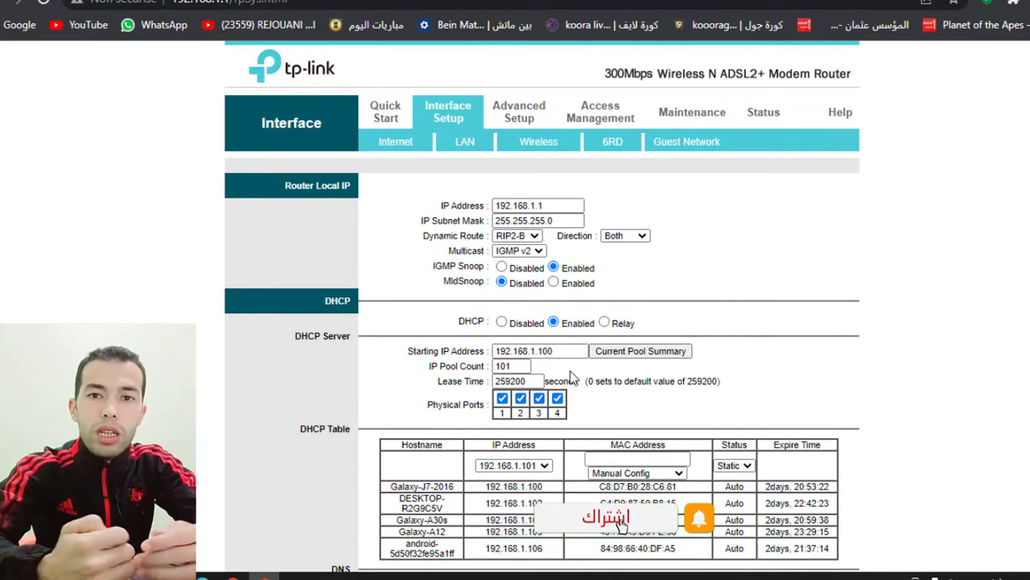